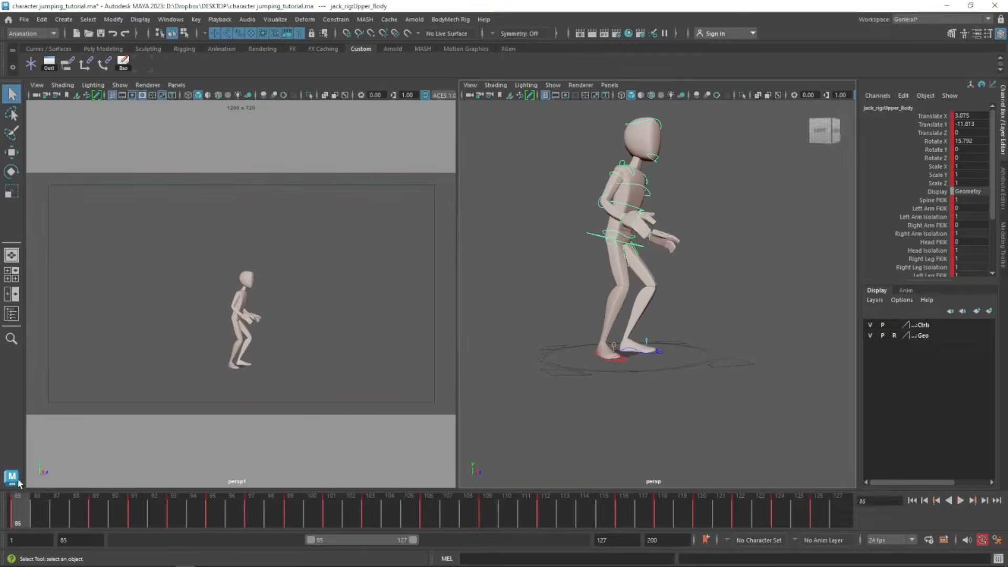
# Open the Graph Editor for the Upper_Body control and play the jump animation back
pyautogui.click(126, 67)
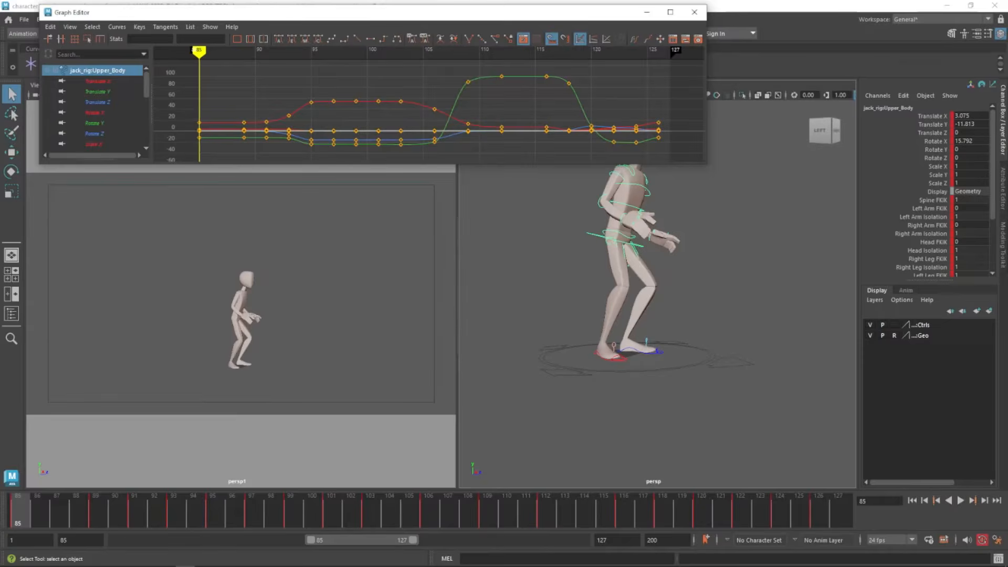
pyautogui.hotkey('alt', 'v')
pyautogui.click(20, 519)
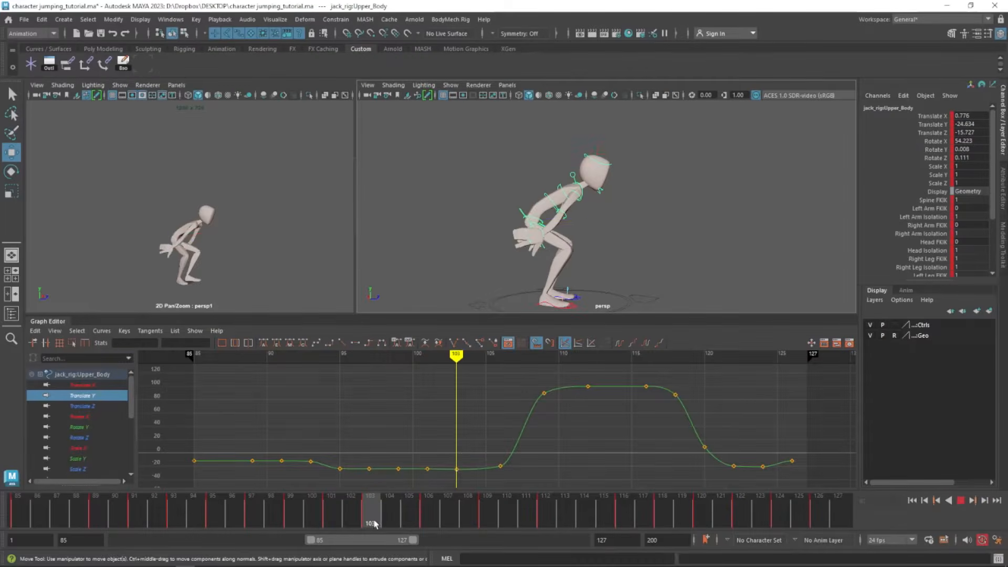
# Lower the Upper_Body Translate Y key at frame 103 to about -31.9 to deepen the crouch before takeoff
pyautogui.moveTo(372, 499)
pyautogui.mouseDown()
pyautogui.moveTo(349, 499)
pyautogui.moveTo(370, 499)
pyautogui.mouseUp()
pyautogui.keyDown('shift'); pyautogui.moveTo(464, 457); pyautogui.dragTo(464, 462, button='middle'); pyautogui.keyUp('shift')
pyautogui.moveTo(350, 517)
pyautogui.mouseDown()
pyautogui.moveTo(449, 522)
pyautogui.moveTo(371, 520)
pyautogui.mouseUp()
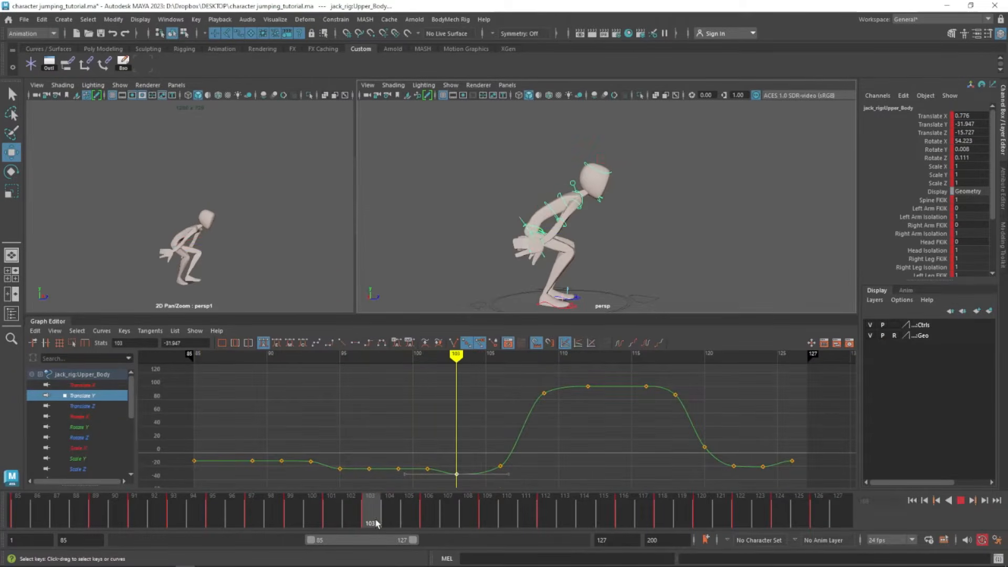
pyautogui.press('w')
# Shift the Upper_Body Translate Y keys in the anticipation section down to vary the height of the crouch
pyautogui.keyDown('alt'); pyautogui.moveTo(498, 467); pyautogui.dragTo(530, 419, button='middle'); pyautogui.keyUp('alt')
pyautogui.keyDown('alt'); pyautogui.keyDown('shift'); pyautogui.moveTo(530, 419); pyautogui.dragTo(561, 442, button='right'); pyautogui.keyUp('shift'); pyautogui.keyUp('alt')
pyautogui.keyDown('shift'); pyautogui.moveTo(478, 443); pyautogui.dragTo(580, 436, button='middle'); pyautogui.keyUp('shift')
pyautogui.click(497, 412)
pyautogui.keyDown('shift'); pyautogui.moveTo(498, 413); pyautogui.dragTo(499, 428, button='middle'); pyautogui.keyUp('shift')
pyautogui.moveTo(344, 517); pyautogui.dragTo(181, 517)
pyautogui.keyDown('alt'); pyautogui.moveTo(173, 369); pyautogui.dragTo(429, 482, button='middle'); pyautogui.keyUp('alt')
pyautogui.click(432, 418)
pyautogui.keyDown('shift'); pyautogui.moveTo(433, 419); pyautogui.dragTo(435, 474, button='middle'); pyautogui.keyUp('shift')
# Try lowering the Upper_Body Translate Y key at frame 97 to form a dip in the crouch
pyautogui.keyDown('alt'); pyautogui.moveTo(449, 484); pyautogui.dragTo(439, 418, button='middle'); pyautogui.keyUp('alt')
pyautogui.keyDown('alt'); pyautogui.keyDown('shift'); pyautogui.moveTo(438, 418); pyautogui.dragTo(438, 447, button='right'); pyautogui.keyUp('shift'); pyautogui.keyUp('alt')
pyautogui.moveTo(291, 521); pyautogui.dragTo(255, 524)
pyautogui.click(579, 442)
pyautogui.keyDown('shift'); pyautogui.moveTo(580, 442); pyautogui.dragTo(576, 457, button='middle'); pyautogui.keyUp('shift')
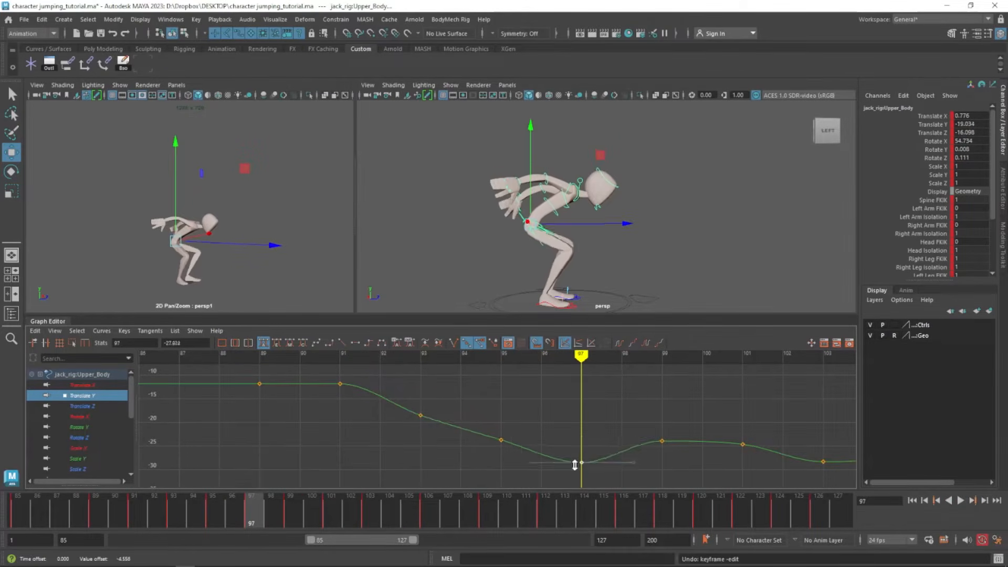
# Lower the Upper_Body Translate Y keys leading into the crouch, placing the frame 97 key at about -24.7
pyautogui.keyDown('shift'); pyautogui.moveTo(518, 412); pyautogui.dragTo(517, 431, button='middle'); pyautogui.keyUp('shift')
pyautogui.keyDown('alt'); pyautogui.moveTo(590, 471); pyautogui.dragTo(508, 420, button='middle'); pyautogui.keyUp('alt')
pyautogui.keyDown('alt'); pyautogui.keyDown('shift'); pyautogui.moveTo(509, 420); pyautogui.dragTo(508, 385, button='right'); pyautogui.keyUp('shift'); pyautogui.keyUp('alt')
pyautogui.keyDown('alt'); pyautogui.moveTo(508, 384); pyautogui.dragTo(638, 473, button='middle'); pyautogui.keyUp('alt')
pyautogui.click(628, 408)
pyautogui.keyDown('shift'); pyautogui.moveTo(629, 408); pyautogui.dragTo(629, 419, button='middle'); pyautogui.keyUp('shift')
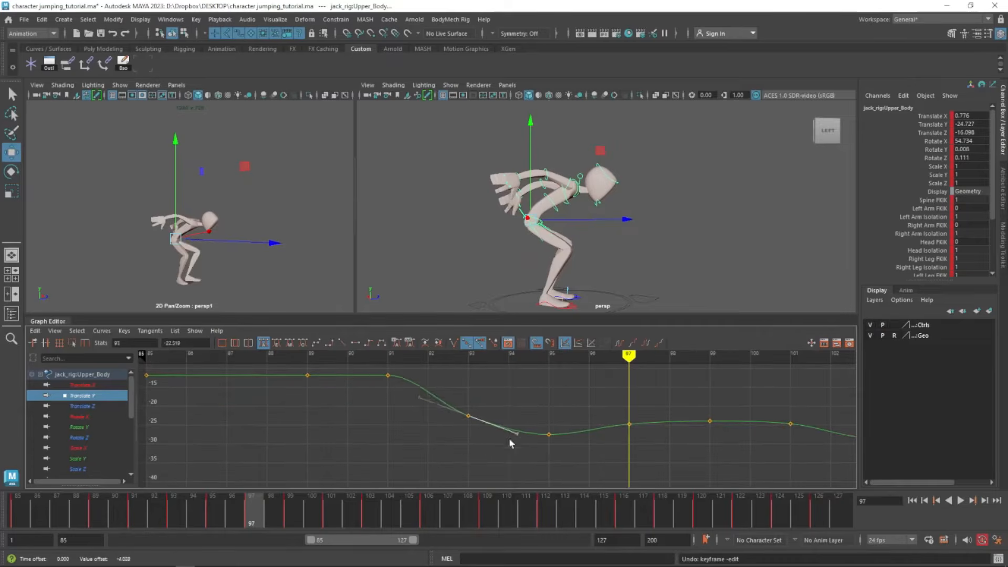
# Raise the Upper_Body Translate Y key at frame 95 to about -26
pyautogui.hotkey('alt', 'v')
pyautogui.click(212, 507)
pyautogui.keyDown('alt'); pyautogui.keyDown('shift'); pyautogui.moveTo(567, 404); pyautogui.dragTo(567, 367, button='right'); pyautogui.keyUp('shift'); pyautogui.keyUp('alt')
pyautogui.click(498, 442)
pyautogui.keyDown('shift'); pyautogui.moveTo(506, 449); pyautogui.dragTo(493, 417, button='middle'); pyautogui.keyUp('shift')
pyautogui.click(486, 410)
pyautogui.keyDown('alt'); pyautogui.moveTo(341, 399); pyautogui.dragTo(450, 410, button='middle'); pyautogui.keyUp('alt')
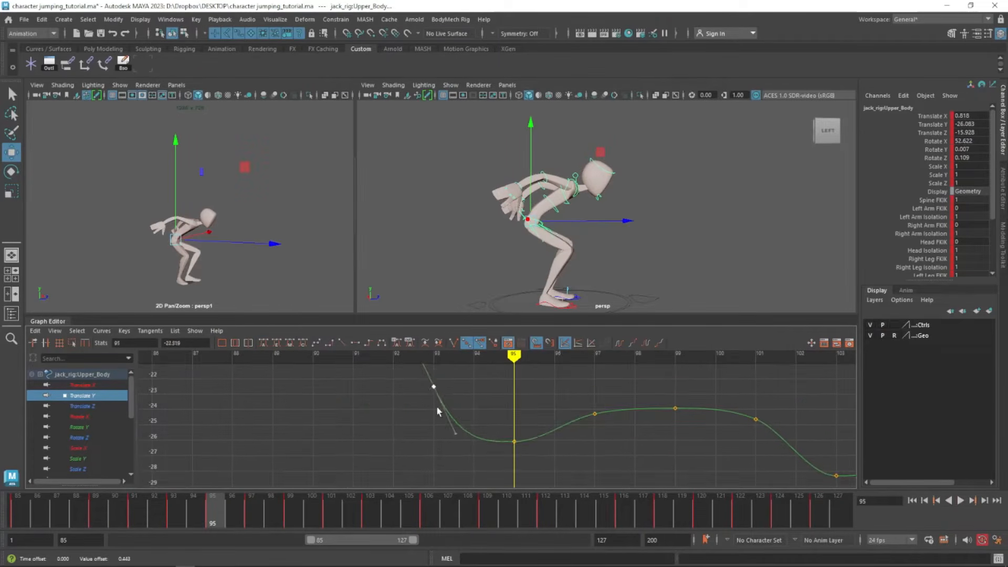
# Nudge the frame 95 Translate Y key up and adjust the frame 93 key's tangent to smooth the drop into the crouch
pyautogui.keyDown('shift'); pyautogui.moveTo(512, 441); pyautogui.dragTo(512, 437, button='middle'); pyautogui.keyUp('shift')
pyautogui.keyDown('alt'); pyautogui.moveTo(509, 420); pyautogui.dragTo(508, 443, button='middle'); pyautogui.keyUp('alt')
pyautogui.keyDown('alt'); pyautogui.keyDown('shift'); pyautogui.moveTo(504, 415); pyautogui.dragTo(504, 441, button='right'); pyautogui.keyUp('shift'); pyautogui.keyUp('alt')
pyautogui.click(433, 409)
pyautogui.click(466, 450)
pyautogui.moveTo(470, 450); pyautogui.dragTo(471, 444, button='middle')
pyautogui.keyDown('alt'); pyautogui.moveTo(464, 382); pyautogui.dragTo(467, 422, button='middle'); pyautogui.keyUp('alt')
pyautogui.hotkey('alt', 'v')
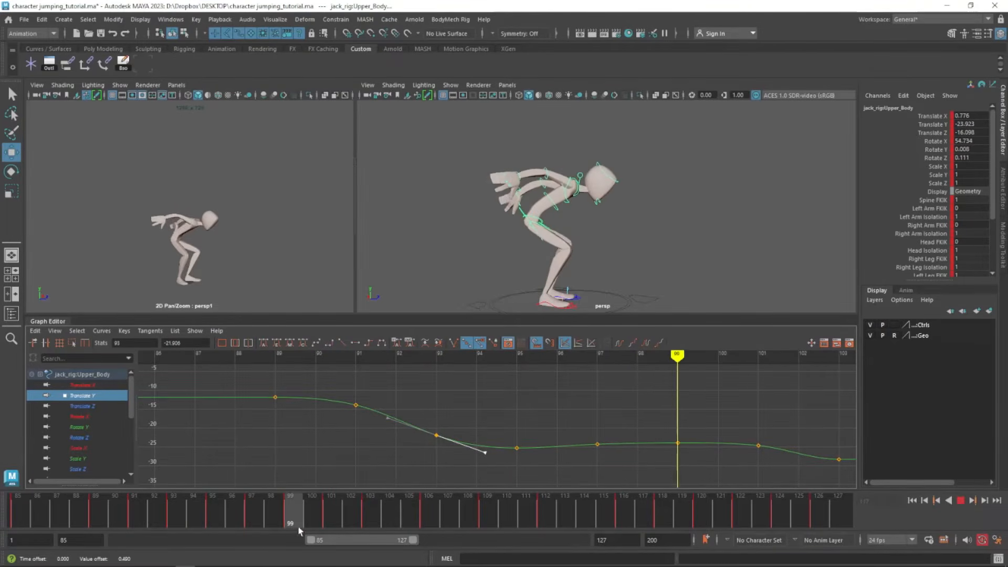
# Review the crouch-to-takeoff motion and set a key on the Upper_Body control at frame 105
pyautogui.moveTo(109, 530); pyautogui.dragTo(430, 518)
pyautogui.keyDown('alt'); pyautogui.moveTo(583, 394); pyautogui.dragTo(525, 447, button='right'); pyautogui.keyUp('alt')
pyautogui.keyDown('alt'); pyautogui.moveTo(735, 441); pyautogui.dragTo(544, 448, button='middle'); pyautogui.keyUp('alt')
pyautogui.moveTo(263, 517); pyautogui.dragTo(408, 514)
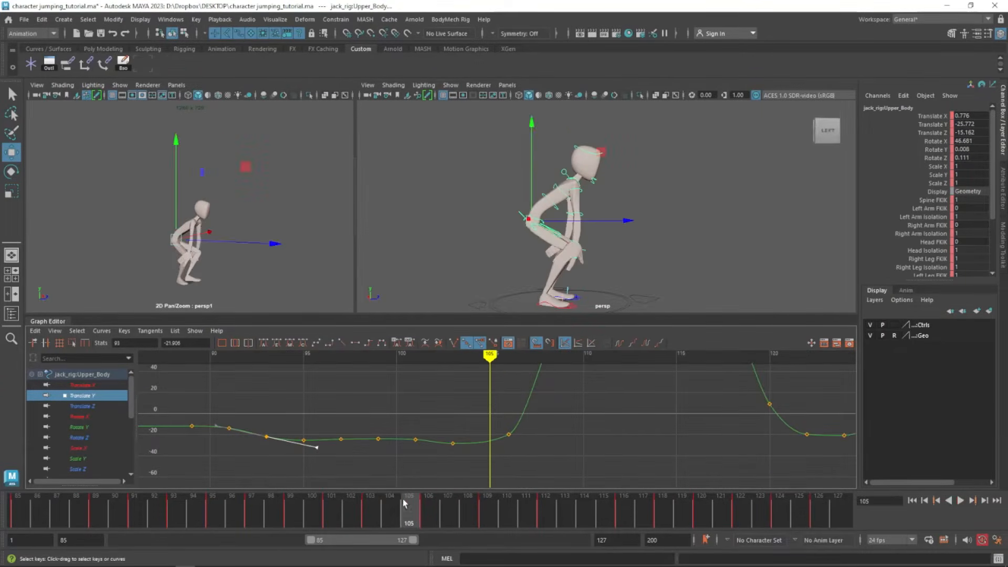
pyautogui.press('s')
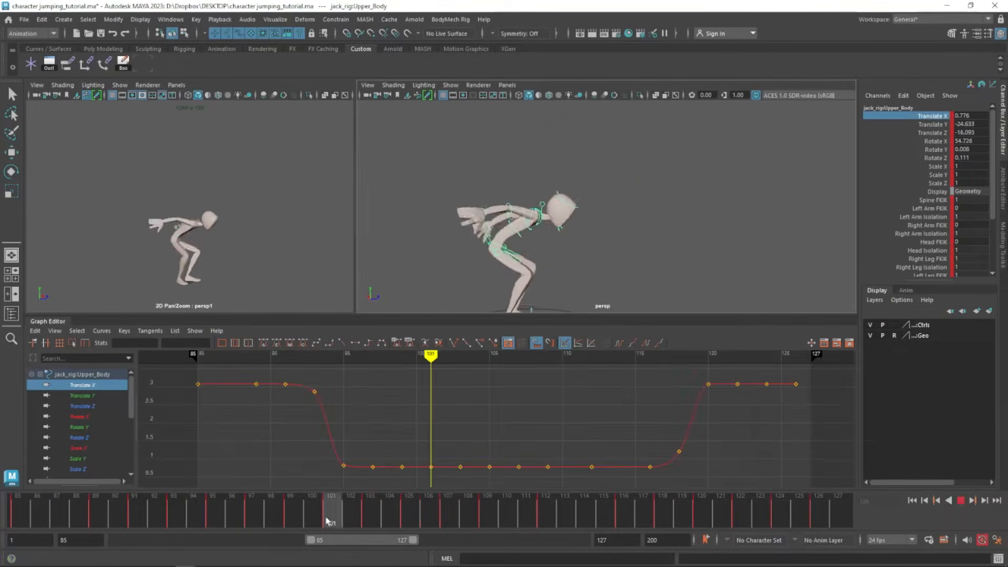
# Rotate the Spine_Torso_IK control at frame 105 to a Rotate X of about 12.4
pyautogui.moveTo(329, 521); pyautogui.dragTo(407, 517)
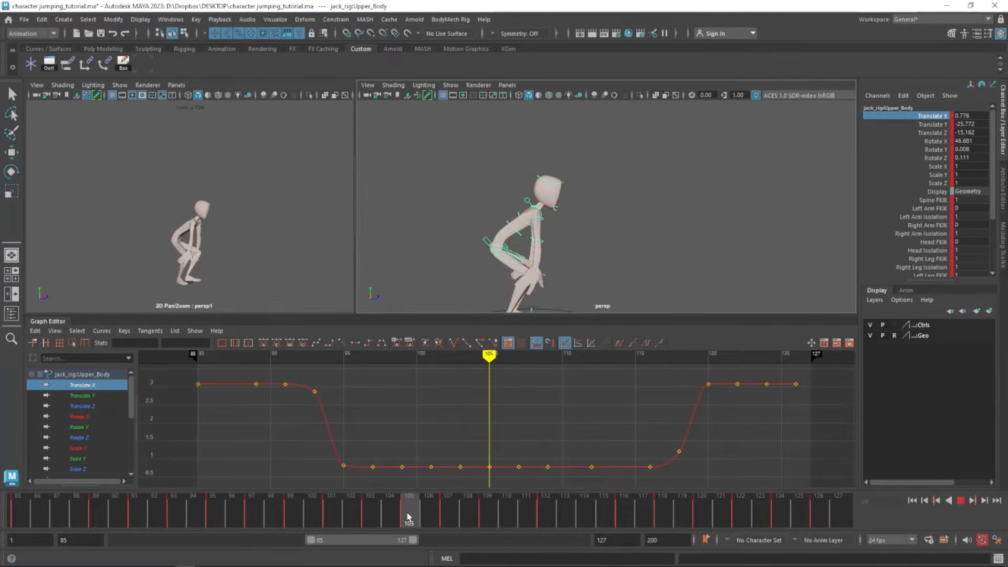
pyautogui.click(530, 225)
pyautogui.press('e')
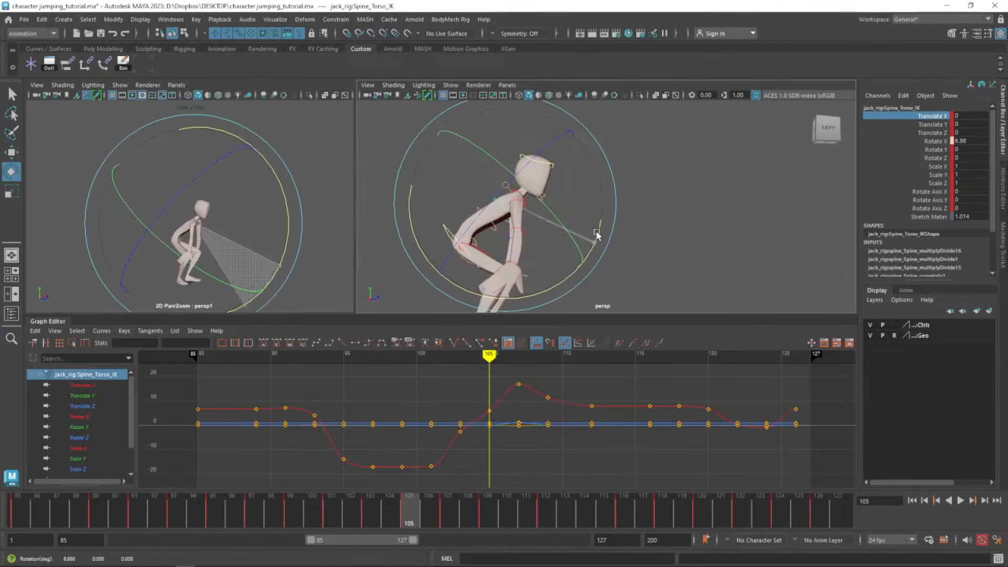
pyautogui.press('w')
pyautogui.click(502, 204)
pyautogui.press('e')
pyautogui.moveTo(607, 206); pyautogui.dragTo(606, 214)
# Rotate the spine at frame 107 to adjust the torso's line of action in the takeoff pose
pyautogui.moveTo(319, 515); pyautogui.dragTo(450, 519)
pyautogui.keyDown('alt'); pyautogui.moveTo(513, 214); pyautogui.dragTo(527, 195, button='middle'); pyautogui.keyUp('alt')
pyautogui.press('w')
pyautogui.click(499, 159)
pyautogui.press('e')
pyautogui.moveTo(567, 182); pyautogui.dragTo(567, 151)
# Refine the rotation of the spine controls in the frame 107 takeoff pose and play the motion back
pyautogui.press('w')
pyautogui.click(486, 171)
pyautogui.press('e')
pyautogui.press('w')
pyautogui.keyDown('alt'); pyautogui.moveTo(488, 130); pyautogui.dragTo(502, 186, button='middle'); pyautogui.keyUp('alt')
pyautogui.click(502, 188)
pyautogui.press('e')
pyautogui.moveTo(586, 192); pyautogui.dragTo(585, 178)
pyautogui.hotkey('alt', 'v')
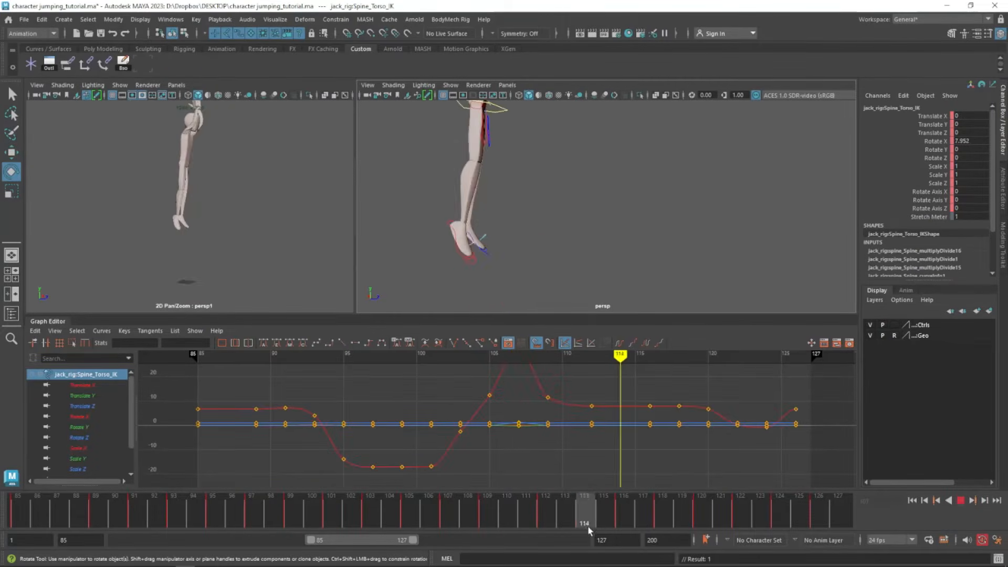
# Reduce the Spine_Torso_IK Rotate X at frame 107 and shift the control slightly for a straighter takeoff pose
pyautogui.click(446, 506)
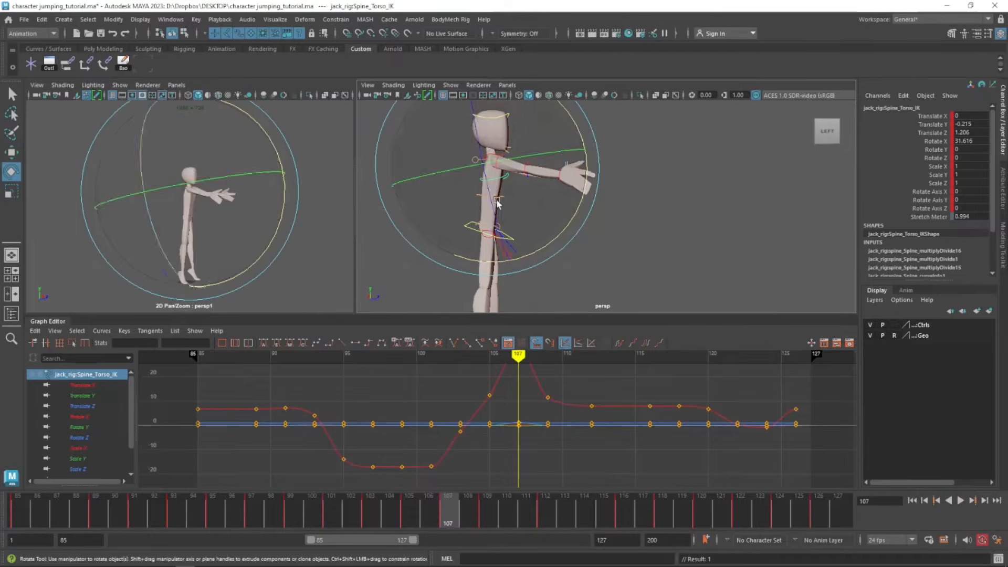
pyautogui.moveTo(587, 139); pyautogui.dragTo(592, 157)
pyautogui.press('w')
pyautogui.press('e')
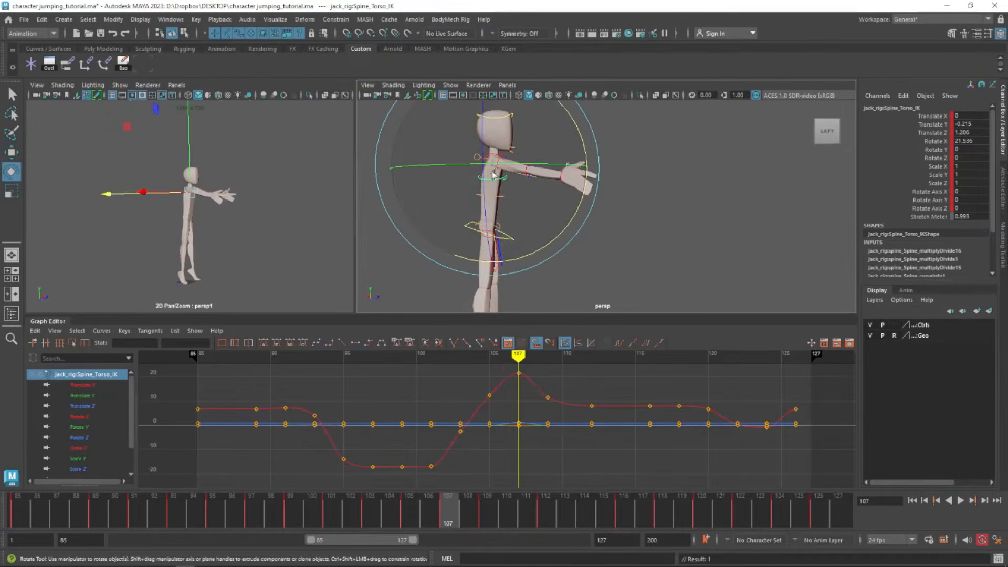
pyautogui.press('w')
pyautogui.moveTo(462, 169); pyautogui.dragTo(470, 169)
pyautogui.moveTo(498, 135); pyautogui.dragTo(498, 136)
pyautogui.press('e')
pyautogui.moveTo(585, 136); pyautogui.dragTo(589, 146)
pyautogui.press('w')
# Compare the neighbouring key poses around frames 103 to 107 to check the body's transition into takeoff
pyautogui.press(',')
pyautogui.press(',')
pyautogui.press('.')
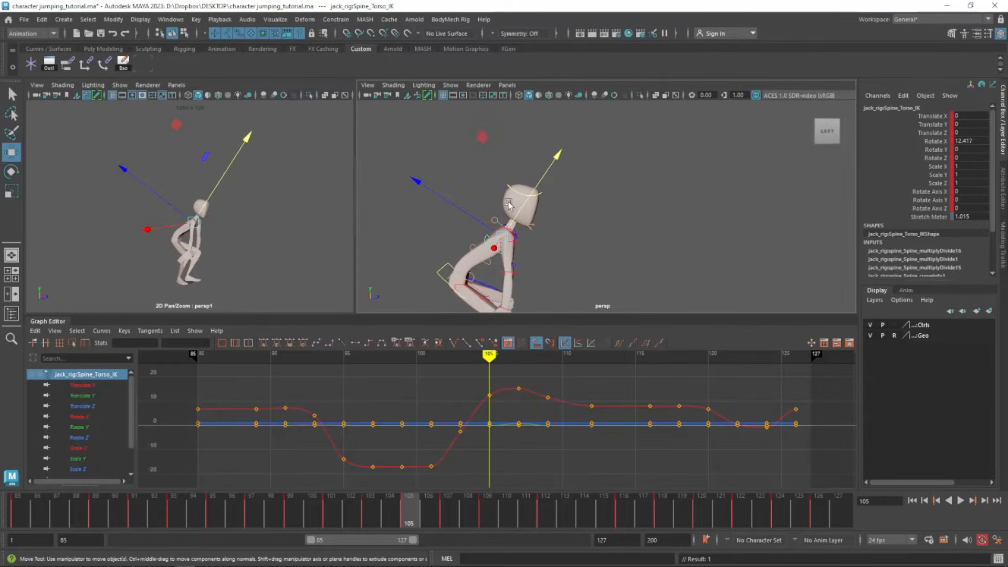
pyautogui.press('.')
pyautogui.press('.')
pyautogui.press(',')
pyautogui.keyDown('alt'); pyautogui.moveTo(537, 183); pyautogui.dragTo(523, 222, button='middle'); pyautogui.keyUp('alt')
pyautogui.click(536, 198)
pyautogui.keyDown('alt'); pyautogui.moveTo(525, 221); pyautogui.dragTo(470, 254); pyautogui.keyUp('alt')
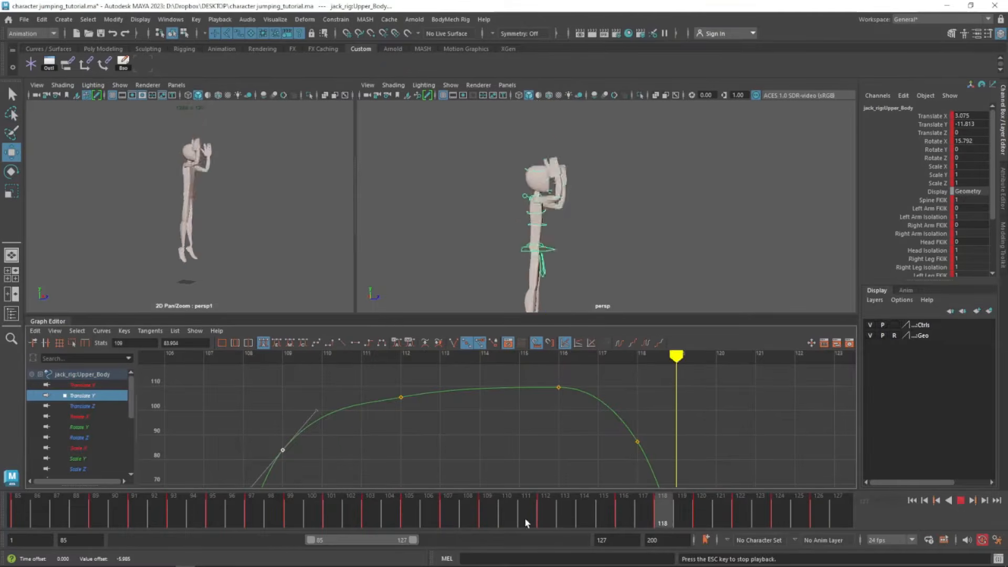
# Shape the Upper_Body Translate Y keys at frames 112 and 116 into a rounded jump arc peaking at frame 114
pyautogui.moveTo(525, 517)
pyautogui.mouseDown()
pyautogui.moveTo(462, 517)
pyautogui.moveTo(590, 515)
pyautogui.mouseUp()
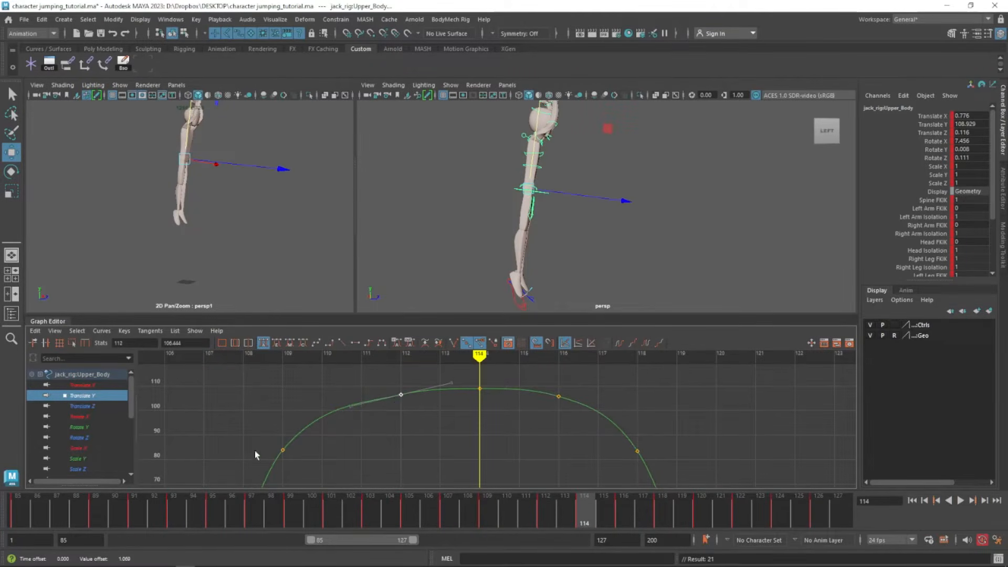
pyautogui.scroll(-3, 507, 428)
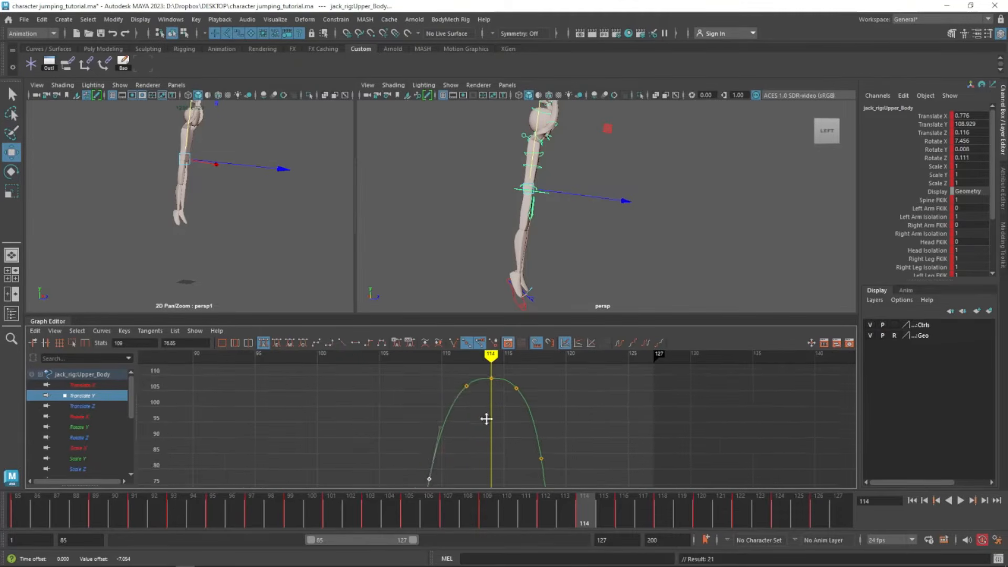
pyautogui.keyDown('alt'); pyautogui.moveTo(486, 419); pyautogui.dragTo(465, 461, button='middle'); pyautogui.keyUp('alt')
pyautogui.click(445, 428)
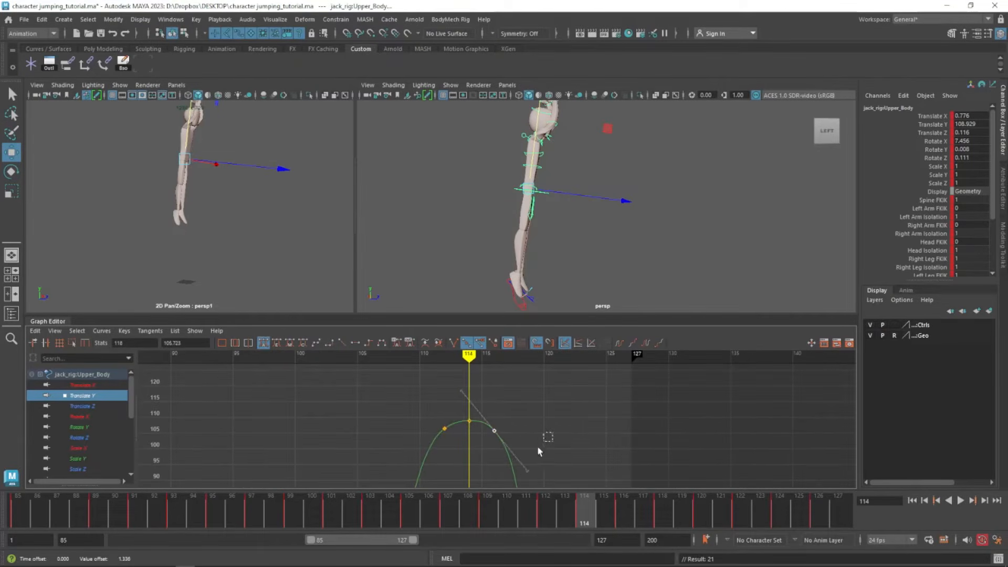
pyautogui.hotkey('alt', 'v')
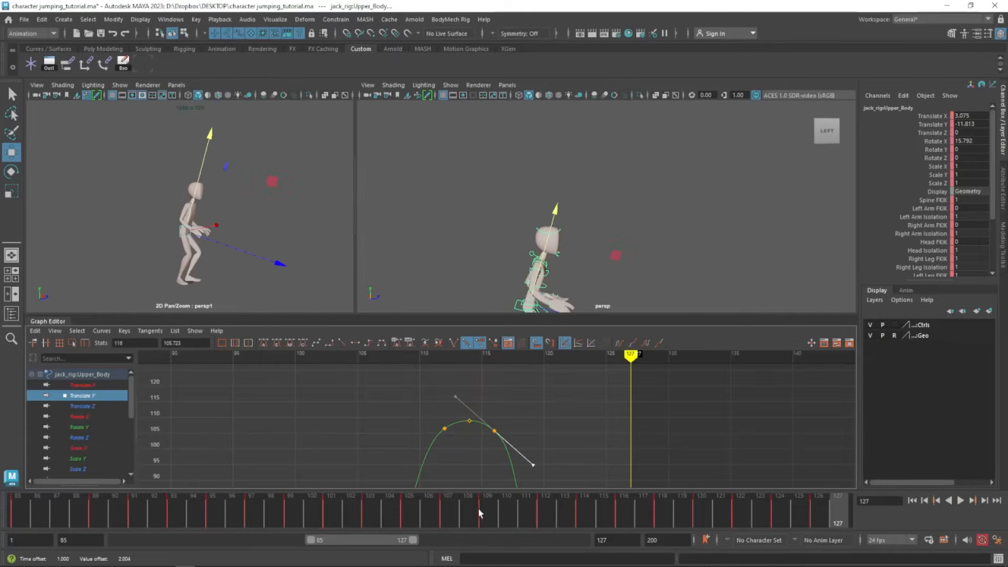
# Examine the descent and landing frames together with the matching section of the Upper_Body curve
pyautogui.click(740, 518)
pyautogui.keyDown('alt'); pyautogui.moveTo(546, 446); pyautogui.dragTo(523, 348, button='middle'); pyautogui.keyUp('alt')
pyautogui.keyDown('alt'); pyautogui.moveTo(525, 367); pyautogui.dragTo(537, 445, button='right'); pyautogui.keyUp('alt')
pyautogui.keyDown('alt'); pyautogui.moveTo(538, 445); pyautogui.dragTo(470, 389, button='middle'); pyautogui.keyUp('alt')
pyautogui.keyDown('alt'); pyautogui.moveTo(470, 389); pyautogui.dragTo(513, 411, button='right'); pyautogui.keyUp('alt')
pyautogui.keyDown('alt'); pyautogui.moveTo(513, 411); pyautogui.dragTo(567, 406, button='middle'); pyautogui.keyUp('alt')
pyautogui.click(633, 519)
pyautogui.moveTo(633, 519); pyautogui.dragTo(743, 518)
pyautogui.keyDown('alt'); pyautogui.moveTo(466, 432); pyautogui.dragTo(460, 454, button='middle'); pyautogui.keyUp('alt')
pyautogui.moveTo(460, 454); pyautogui.dragTo(517, 396)
pyautogui.moveTo(490, 428); pyautogui.dragTo(491, 436, button='middle')
pyautogui.moveTo(720, 518); pyautogui.dragTo(660, 522)
pyautogui.hotkey('ctrl', 'z')
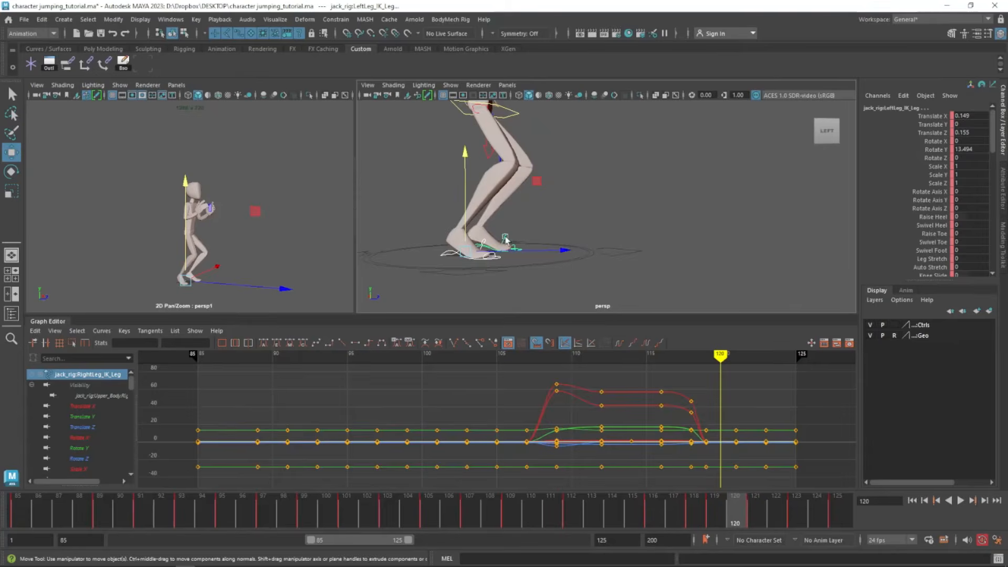
# Key the left and right heel pivot controls flat at frame 120, select those keys and check the landing
pyautogui.click(491, 257)
pyautogui.keyDown('shift'); pyautogui.click(515, 248); pyautogui.keyUp('shift')
pyautogui.click(506, 240)
pyautogui.keyDown('shift'); pyautogui.click(485, 245); pyautogui.keyUp('shift')
pyautogui.click(714, 518)
pyautogui.hotkey('alt', 'v')
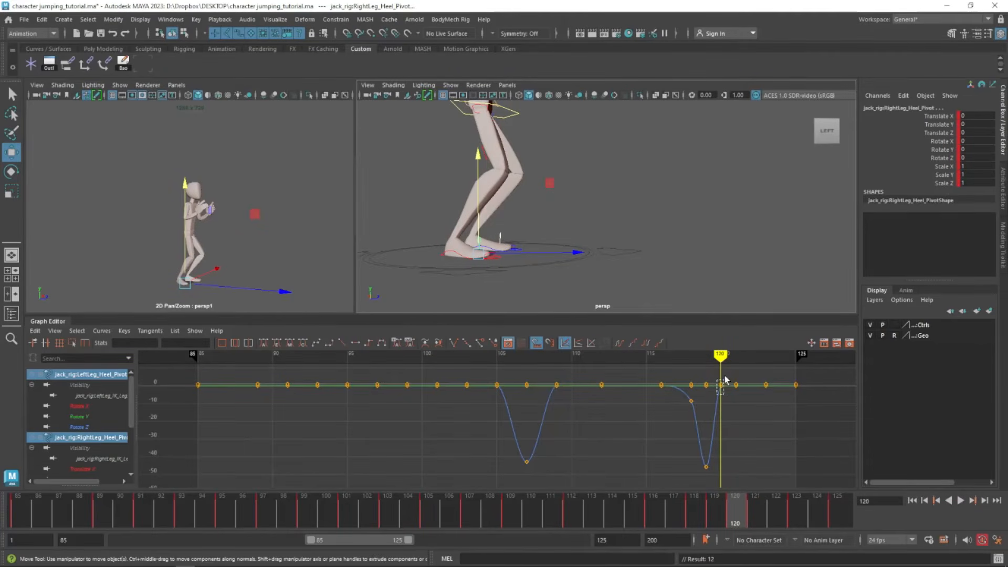
pyautogui.keyDown('alt'); pyautogui.keyDown('shift'); pyautogui.moveTo(735, 393); pyautogui.dragTo(756, 413, button='right'); pyautogui.keyUp('shift'); pyautogui.keyUp('alt')
pyautogui.keyDown('alt'); pyautogui.moveTo(756, 413); pyautogui.dragTo(565, 413, button='middle'); pyautogui.keyUp('alt')
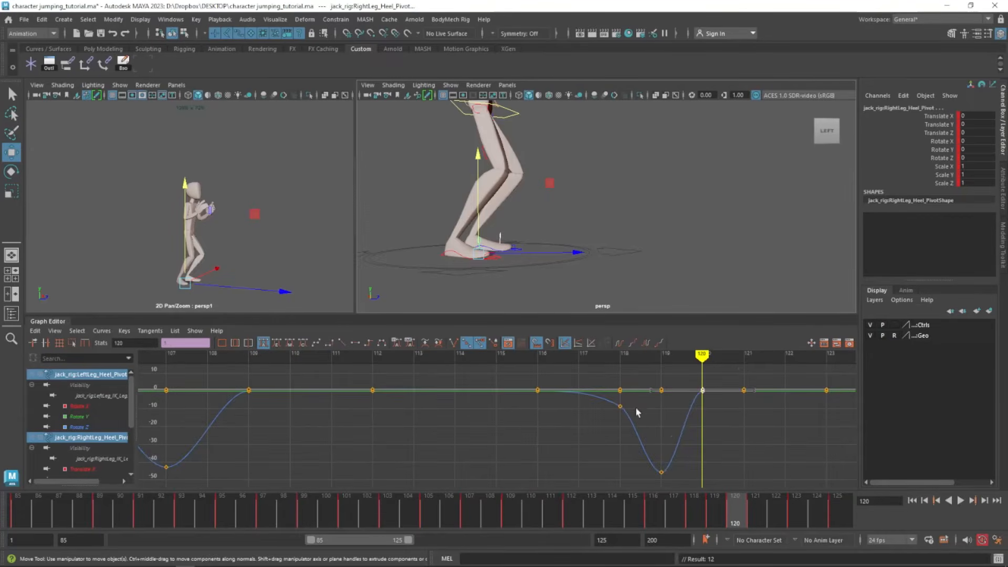
pyautogui.moveTo(654, 523)
pyautogui.mouseDown()
pyautogui.moveTo(790, 518)
pyautogui.moveTo(726, 503)
pyautogui.mouseUp()
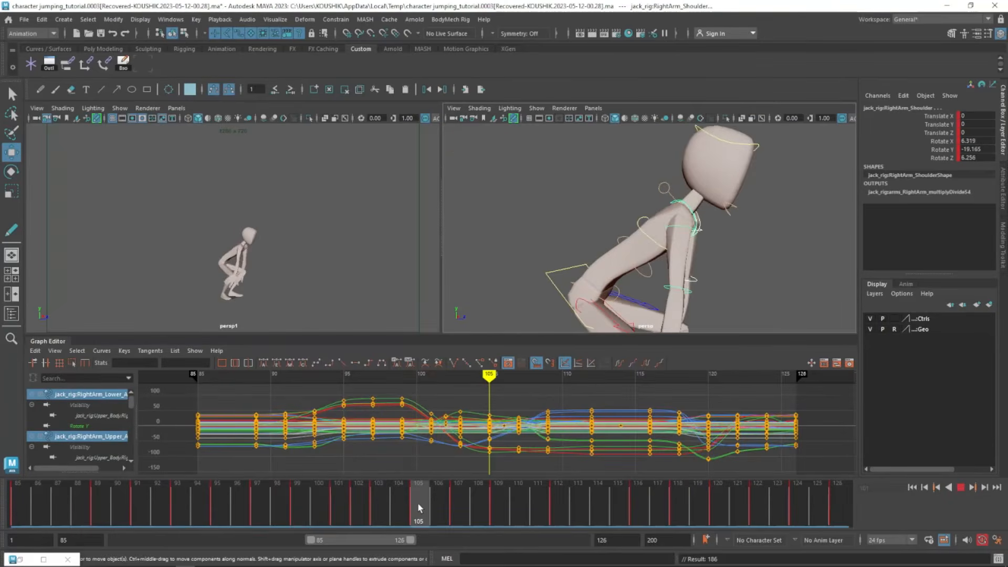
# Retime the selected arm control keys between frames 100 and 105 and play back the arm swing
pyautogui.hotkey('alt', 'v')
pyautogui.keyDown('shift'); pyautogui.moveTo(319, 505); pyautogui.dragTo(416, 517); pyautogui.keyUp('shift')
pyautogui.hotkey('alt', 'v')
pyautogui.click(302, 513)
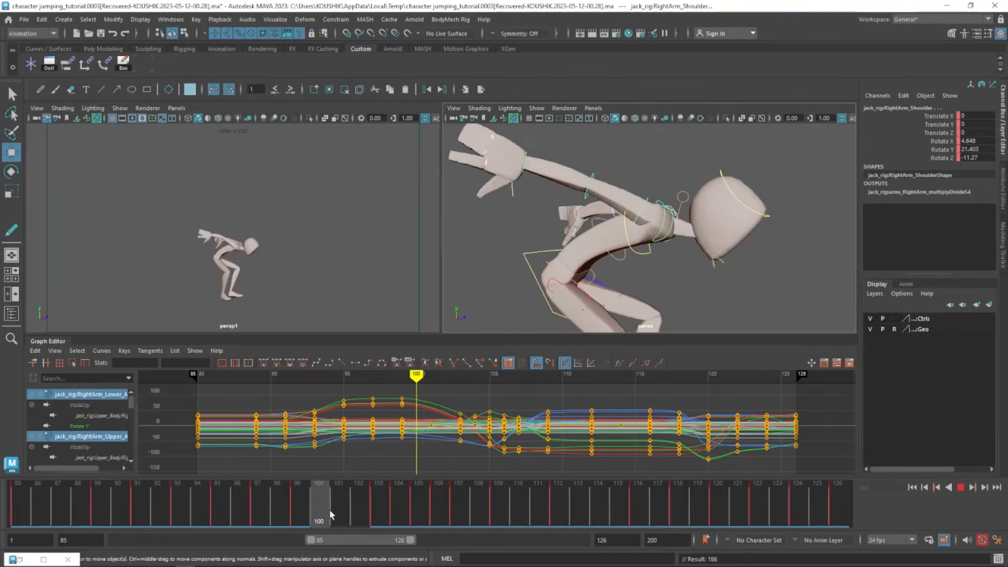
# Shift the arm control keys between frames 90 and 99 about two frames later and play the result
pyautogui.hotkey('alt', 'v')
pyautogui.keyDown('shift'); pyautogui.moveTo(120, 511); pyautogui.dragTo(300, 511); pyautogui.keyUp('shift')
pyautogui.moveTo(210, 520); pyautogui.dragTo(248, 518)
pyautogui.click(76, 501)
pyautogui.hotkey('alt', 'v')
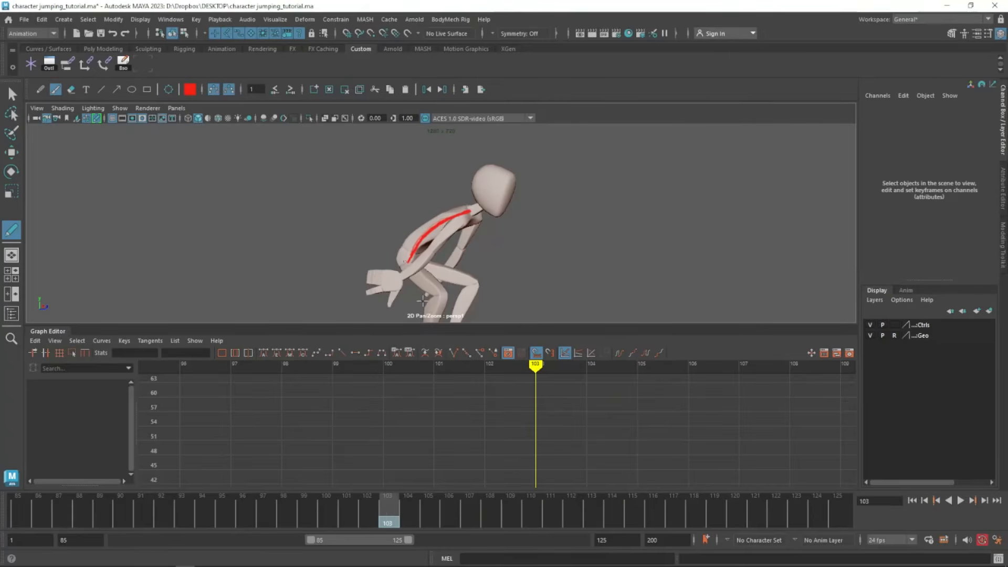
# Draw red pencil lines along the spine at frames 105 and 101, and a yellow arrow at the back at frame 103
pyautogui.moveTo(407, 517)
pyautogui.mouseDown()
pyautogui.moveTo(433, 518)
pyautogui.moveTo(308, 519)
pyautogui.moveTo(431, 517)
pyautogui.mouseUp()
pyautogui.click(57, 91)
pyautogui.moveTo(471, 202); pyautogui.dragTo(415, 245)
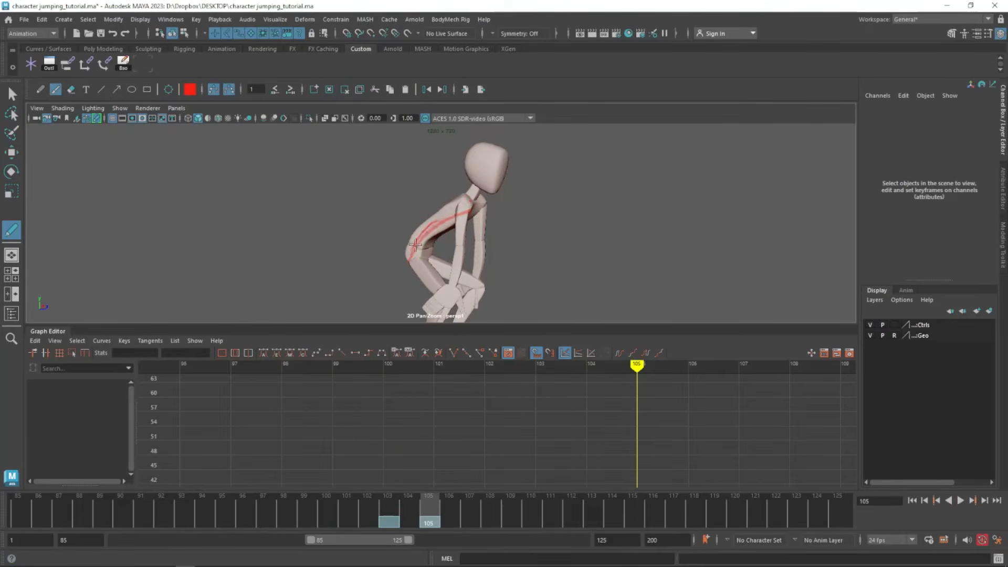
pyautogui.click(347, 517)
pyautogui.moveTo(463, 208); pyautogui.dragTo(405, 247)
pyautogui.moveTo(470, 517)
pyautogui.mouseDown()
pyautogui.moveTo(364, 518)
pyautogui.moveTo(390, 518)
pyautogui.mouseUp()
pyautogui.click(190, 90)
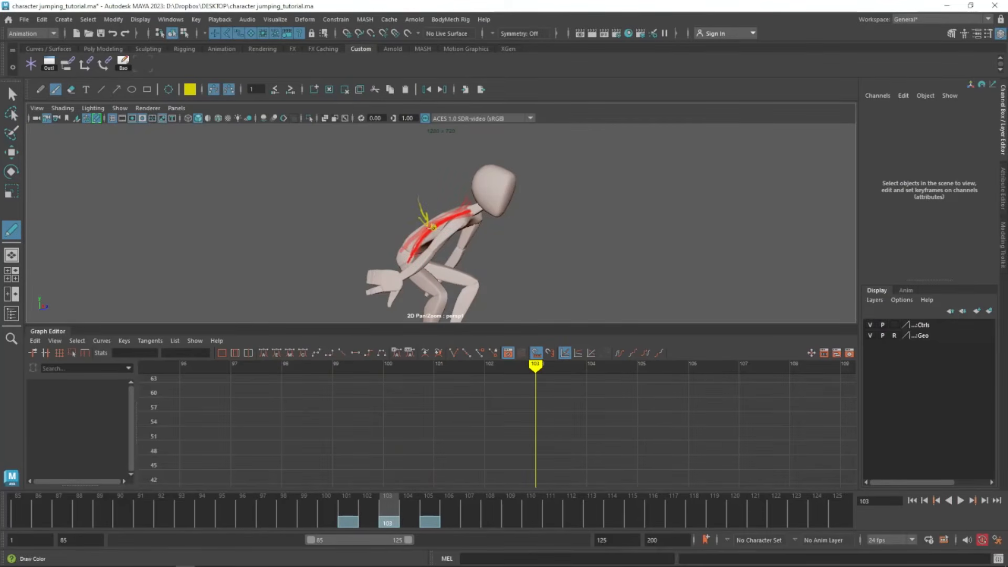
pyautogui.moveTo(444, 505); pyautogui.dragTo(393, 516)
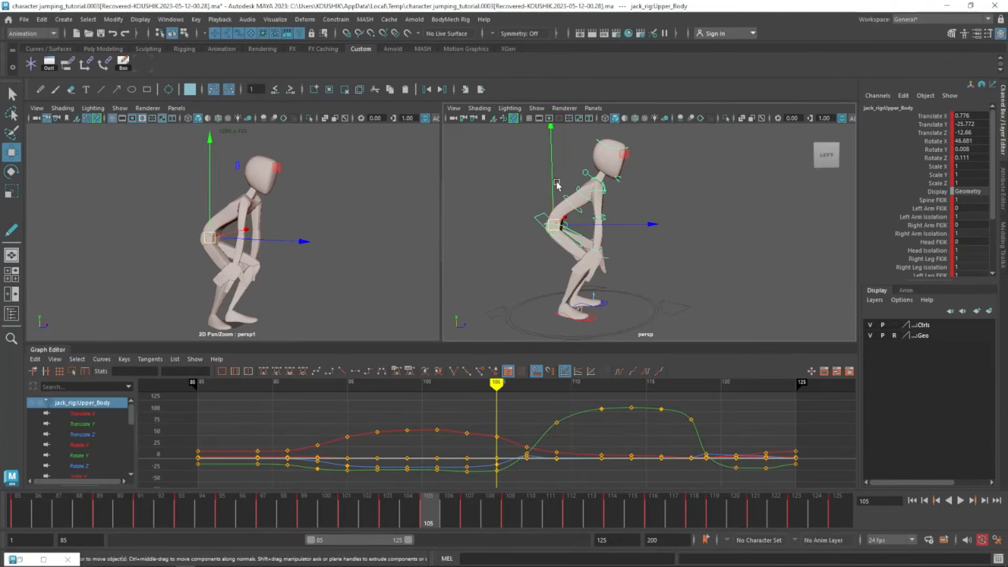
# Lower the Upper_Body control slightly at frame 105, comparing the hip position with the neighbouring keys
pyautogui.moveTo(553, 193); pyautogui.dragTo(552, 195)
pyautogui.press(',')
pyautogui.press('.')
pyautogui.press('.')
pyautogui.press(',')
pyautogui.press(',')
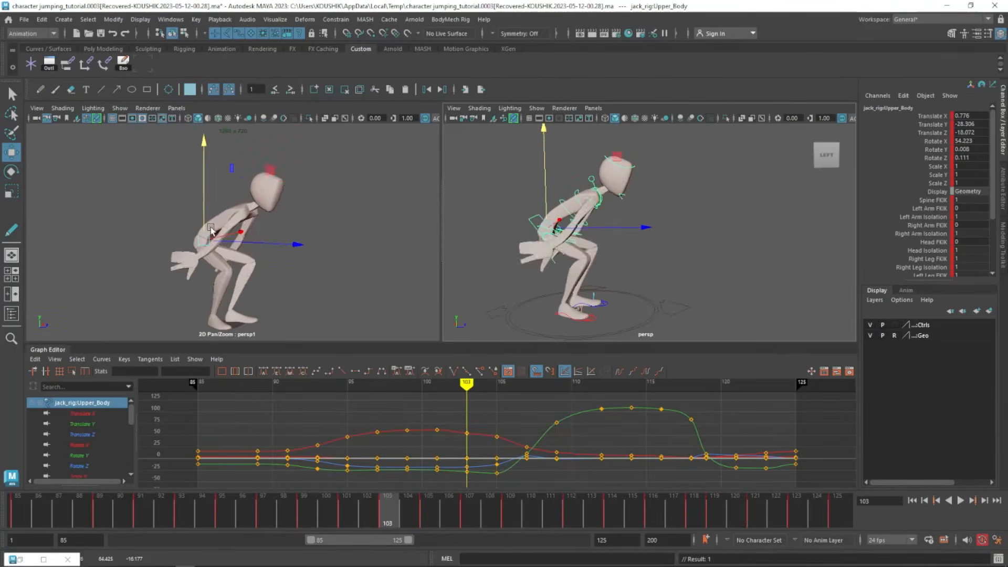
# Fine-tune the Upper_Body height at frame 105 and check the hip arc by flipping through adjacent keys
pyautogui.press('.')
pyautogui.moveTo(553, 195); pyautogui.dragTo(553, 195)
pyautogui.press(',')
pyautogui.press('.')
pyautogui.press('.')
pyautogui.press(',')
pyautogui.press(',')
pyautogui.press('.')
pyautogui.press('.')
pyautogui.press(',')
pyautogui.press(',')
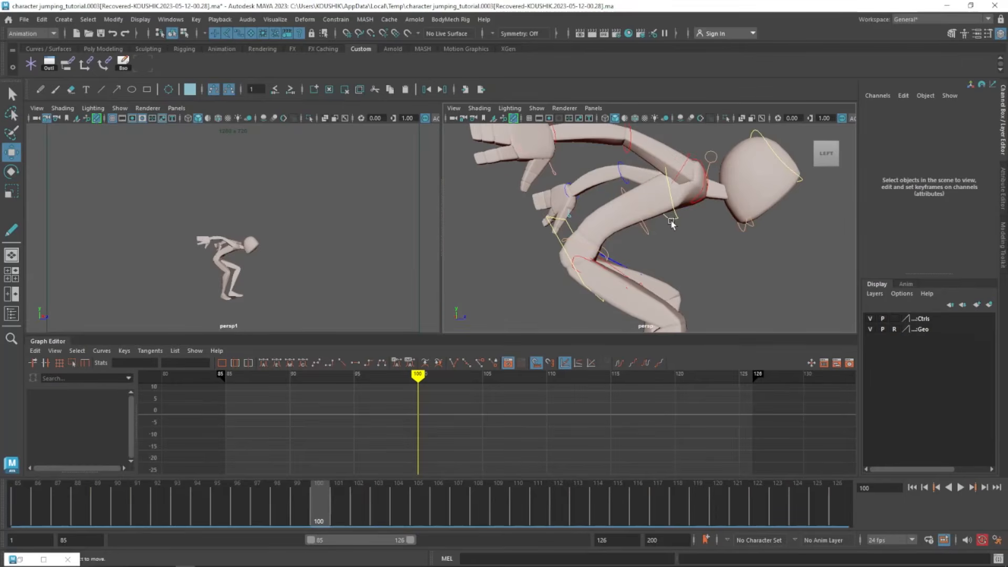
# Lower the Rotate X key of the spine torso control at frame 99 to about -23.5 in the graph
pyautogui.click(671, 223)
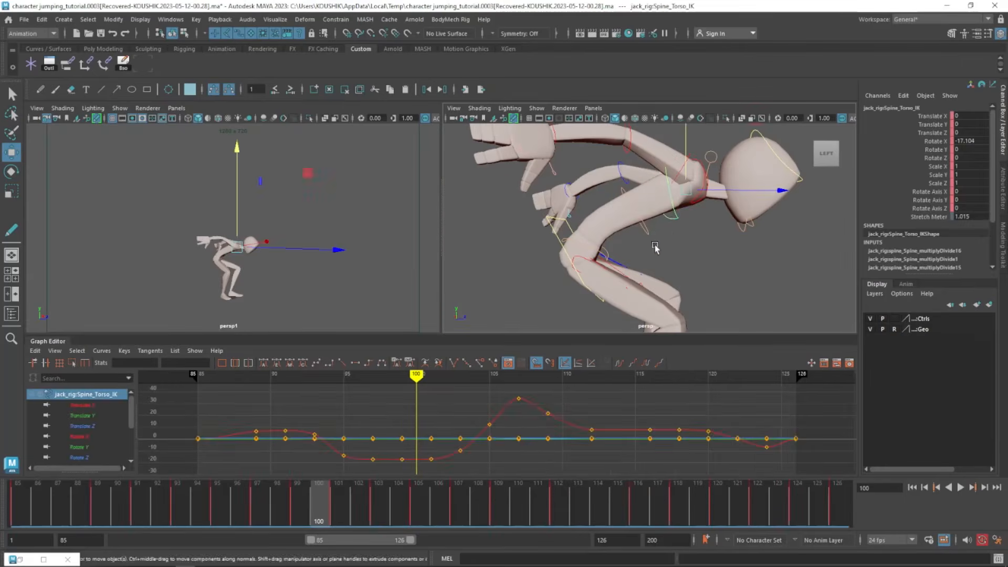
pyautogui.keyDown('alt'); pyautogui.moveTo(672, 224); pyautogui.dragTo(645, 247); pyautogui.keyUp('alt')
pyautogui.moveTo(273, 512); pyautogui.dragTo(295, 510)
pyautogui.press('e')
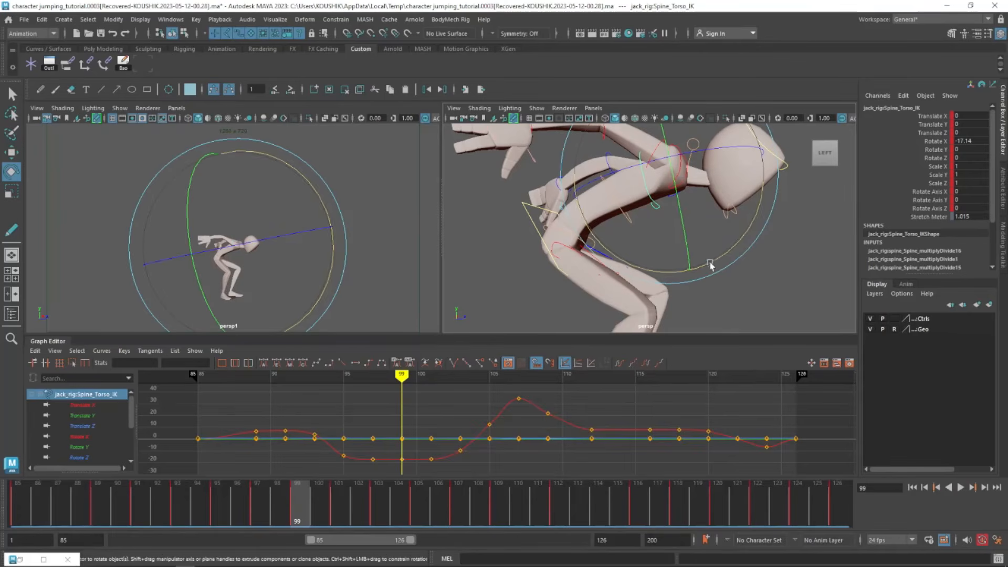
pyautogui.click(78, 437)
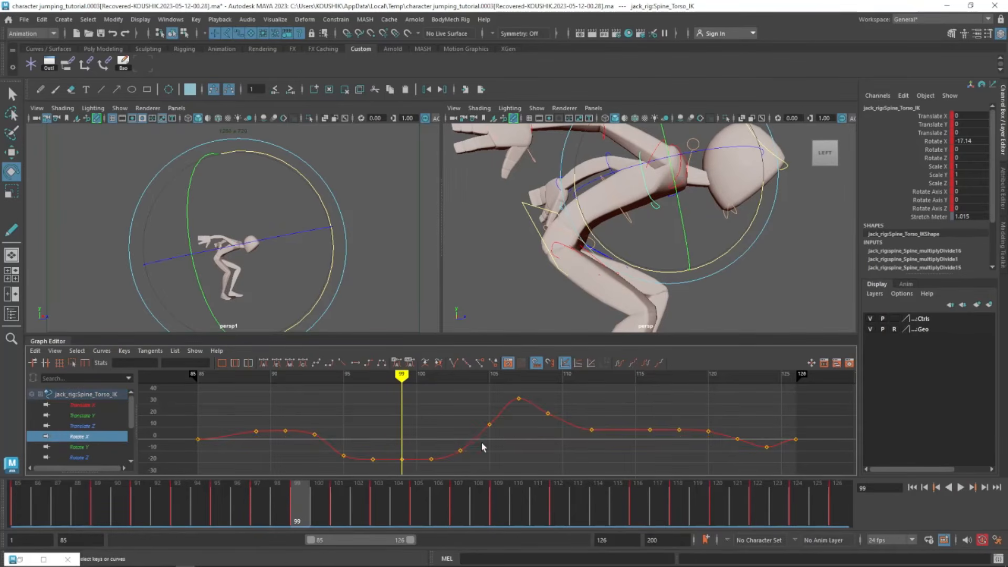
pyautogui.keyDown('alt'); pyautogui.moveTo(534, 424); pyautogui.dragTo(601, 405, button='middle'); pyautogui.keyUp('alt')
pyautogui.keyDown('alt'); pyautogui.keyDown('shift'); pyautogui.moveTo(525, 413); pyautogui.dragTo(619, 377, button='right'); pyautogui.keyUp('shift'); pyautogui.keyUp('alt')
pyautogui.keyDown('alt'); pyautogui.moveTo(522, 449); pyautogui.dragTo(561, 384, button='middle'); pyautogui.keyUp('alt')
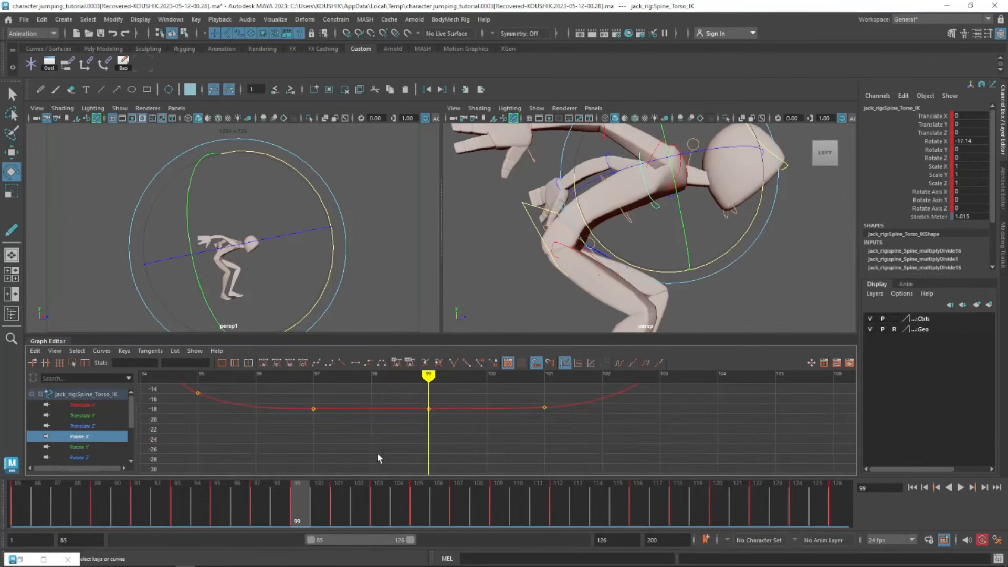
pyautogui.moveTo(431, 427); pyautogui.dragTo(431, 449, button='middle')
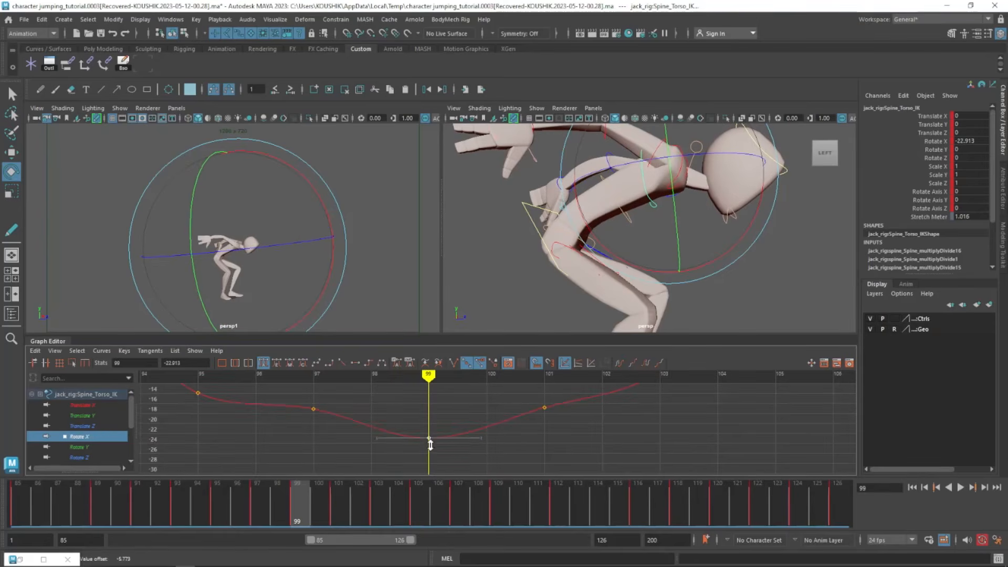
pyautogui.keyDown('alt'); pyautogui.moveTo(660, 235); pyautogui.dragTo(664, 238); pyautogui.keyUp('alt')
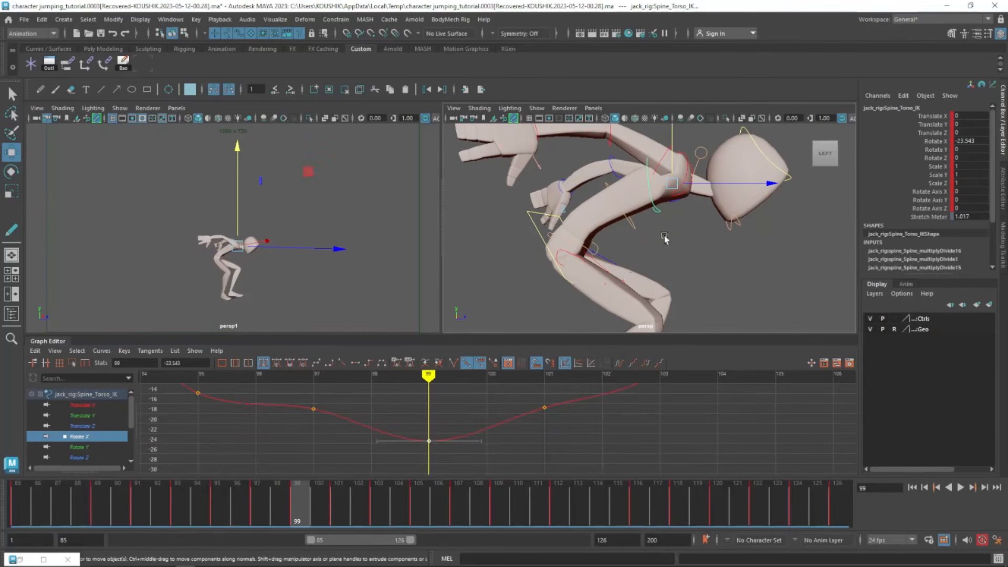
# Shift the spine torso control slightly at frame 99, to about -0.1 in Translate Y and Translate Z
pyautogui.click(935, 141)
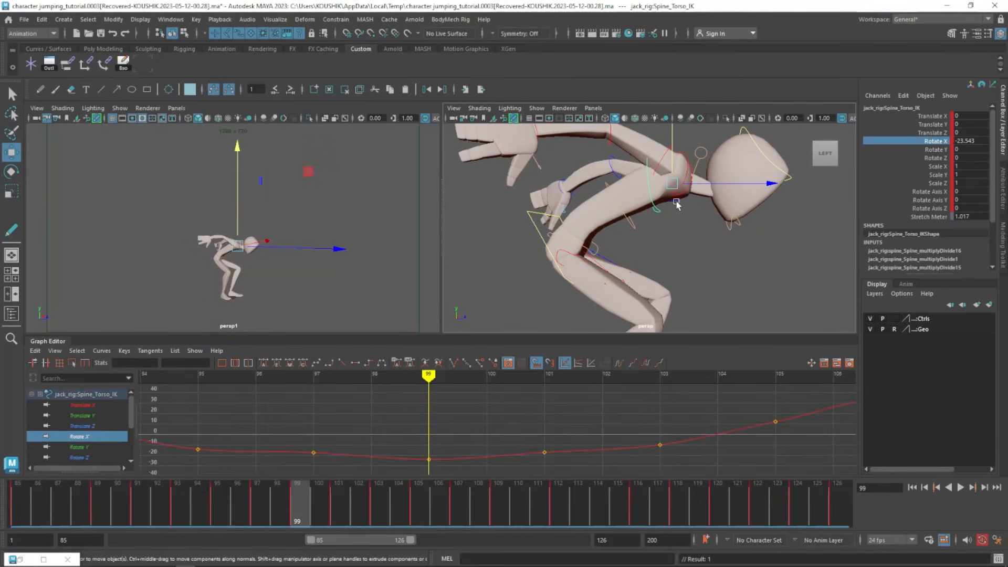
pyautogui.click(932, 125)
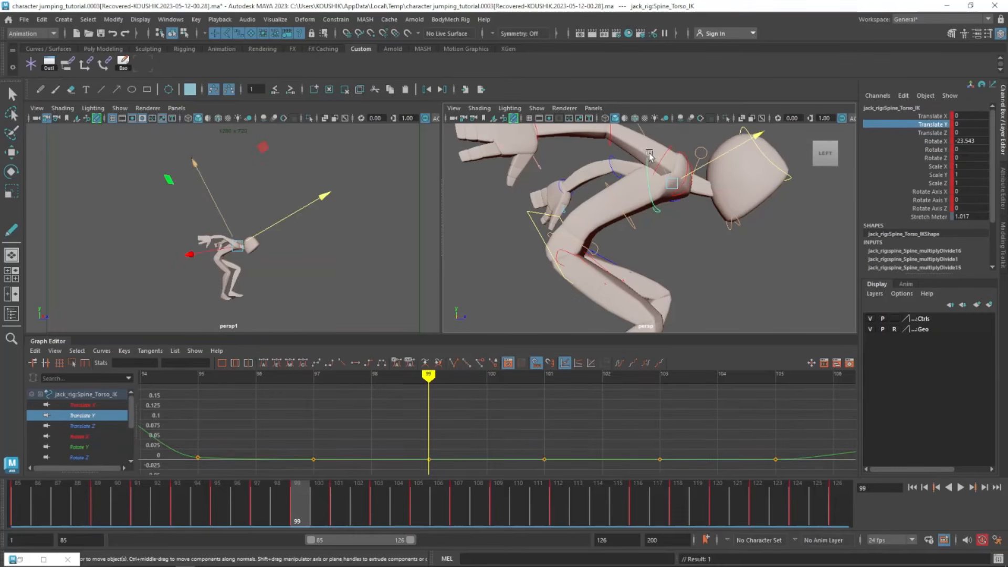
pyautogui.moveTo(654, 153); pyautogui.dragTo(712, 167, button='middle')
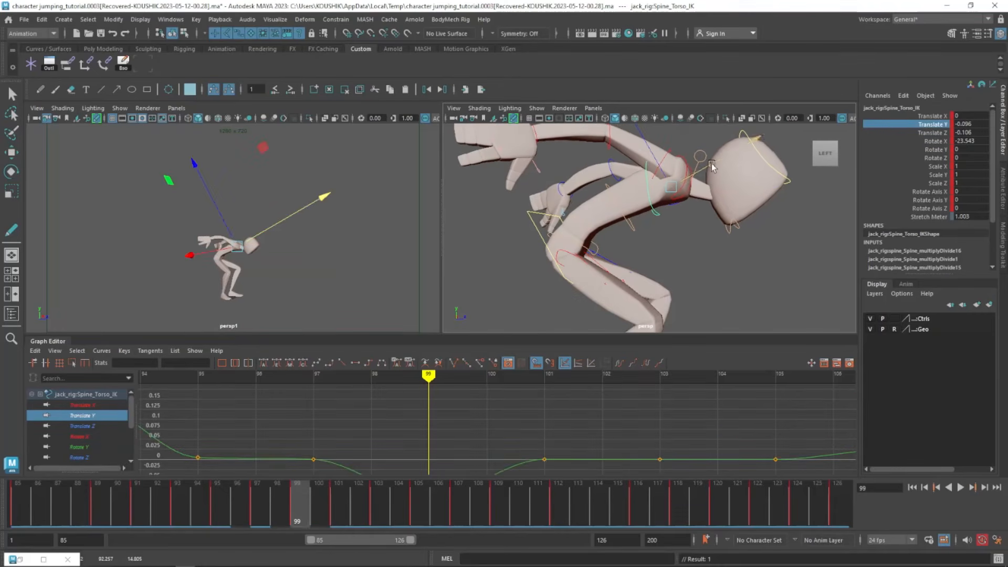
# Move and rotate the middle spine control at frame 99 and slightly reduce the pelvis control's Rotate X to round the back
pyautogui.click(630, 213)
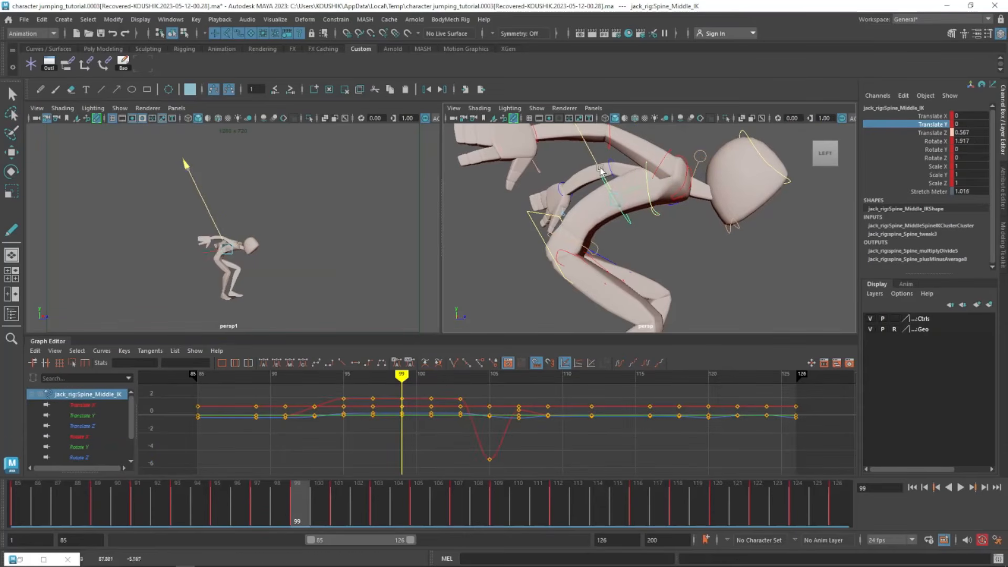
pyautogui.moveTo(601, 171); pyautogui.dragTo(600, 169)
pyautogui.press('e')
pyautogui.moveTo(704, 224); pyautogui.dragTo(667, 234)
pyautogui.press('w')
pyautogui.click(581, 248)
pyautogui.press('e')
# Delete the frame 101 keys of the pelvis, middle and torso spine controls and play back the result
pyautogui.moveTo(308, 527); pyautogui.dragTo(335, 511)
pyautogui.press('q')
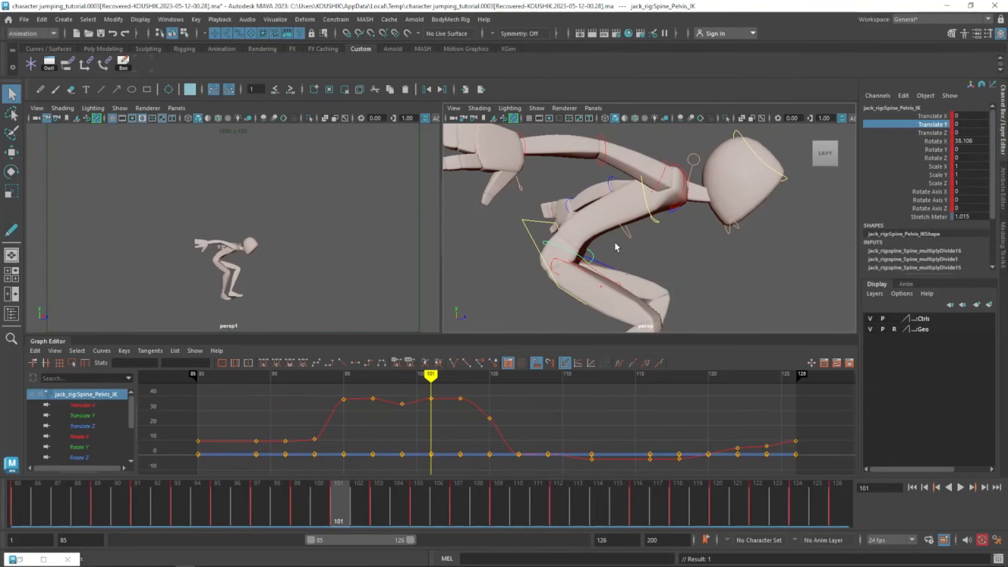
pyautogui.click(628, 232)
pyautogui.moveTo(344, 507)
pyautogui.mouseDown()
pyautogui.moveTo(378, 505)
pyautogui.moveTo(335, 508)
pyautogui.mouseUp()
pyautogui.rightClick(334, 507)
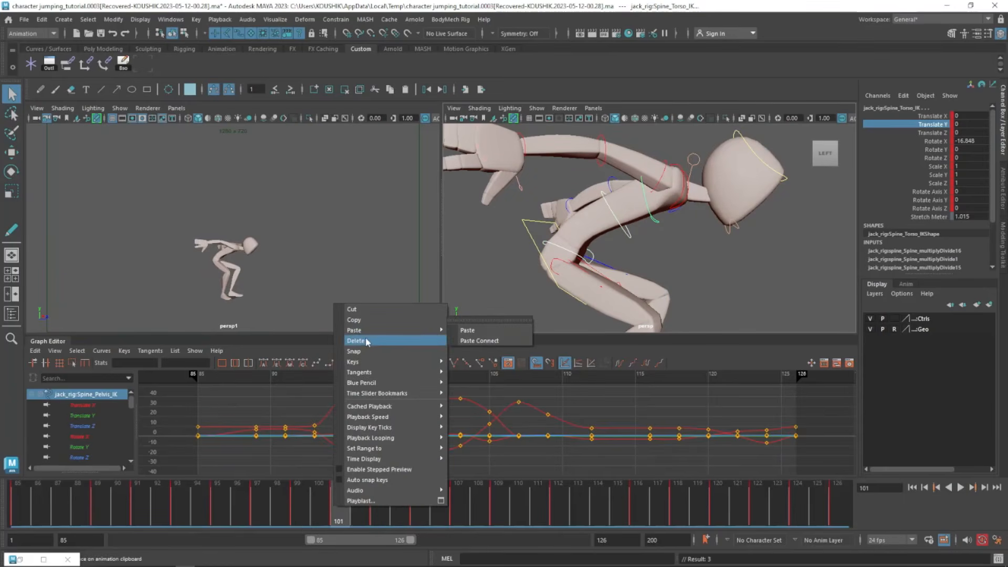
pyautogui.click(367, 341)
pyautogui.moveTo(310, 508)
pyautogui.mouseDown()
pyautogui.moveTo(258, 510)
pyautogui.moveTo(377, 530)
pyautogui.moveTo(374, 517)
pyautogui.moveTo(263, 510)
pyautogui.moveTo(364, 512)
pyautogui.moveTo(178, 517)
pyautogui.moveTo(335, 520)
pyautogui.moveTo(144, 502)
pyautogui.mouseUp()
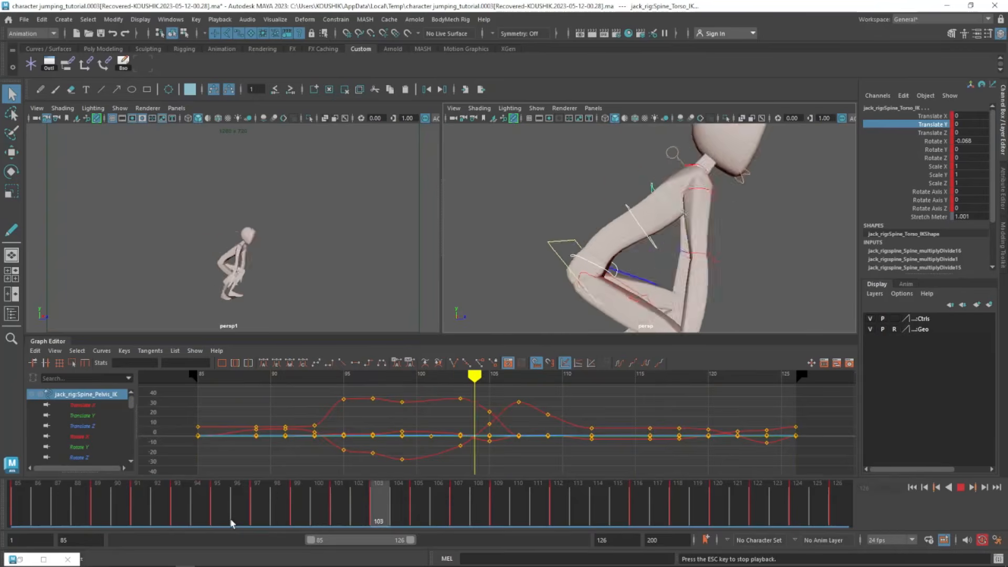
pyautogui.moveTo(180, 495); pyautogui.dragTo(234, 501)
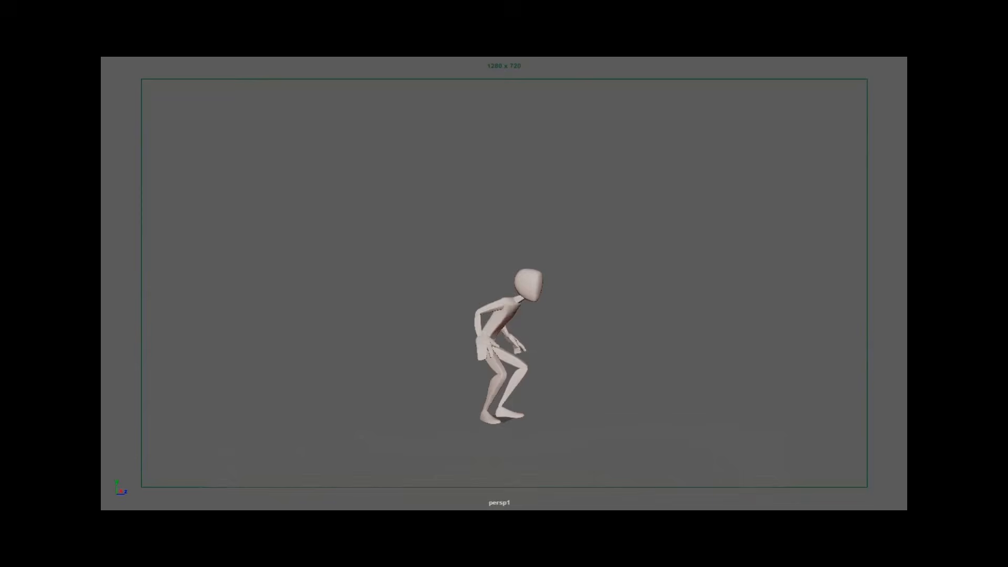